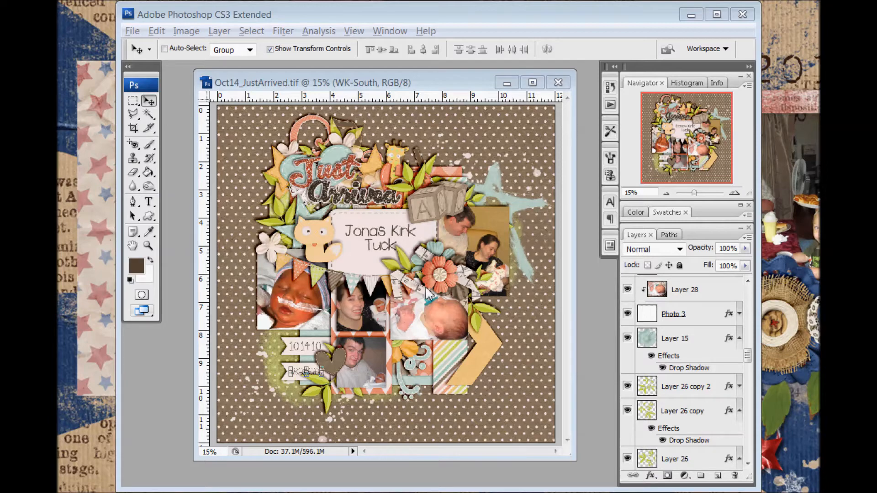
Step: Mirror the yellow chevron beside the striped paper horizontally by transforming its width to -100%
{"action": "left_click", "coordinate": [479, 352]}
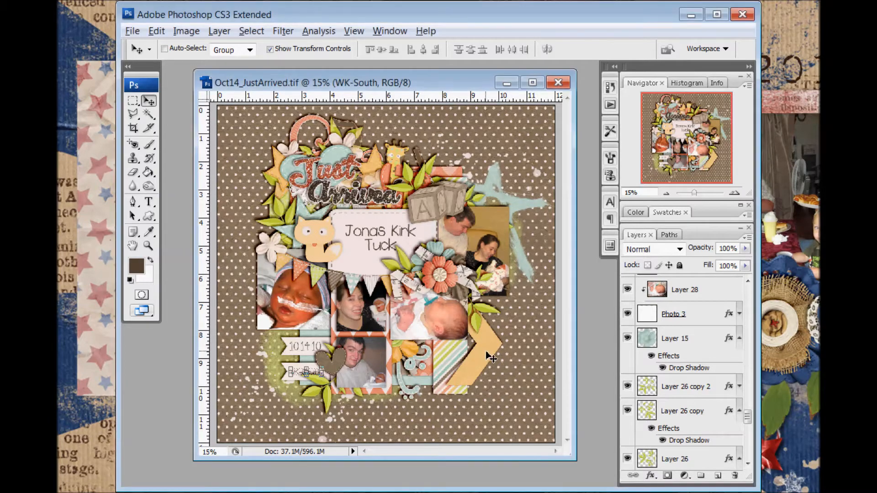
{"action": "left_click", "coordinate": [479, 355], "text": "ctrl"}
{"action": "scroll", "coordinate": [679, 432], "scroll_direction": "down", "scroll_amount": 1}
{"action": "left_click", "coordinate": [678, 411]}
{"action": "right_click", "coordinate": [684, 382]}
{"action": "left_click", "coordinate": [714, 344]}
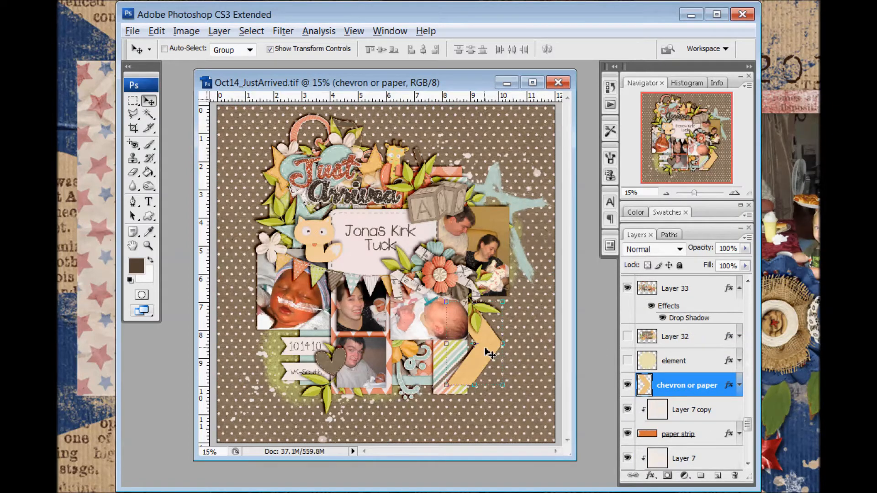
{"action": "left_click", "coordinate": [511, 308]}
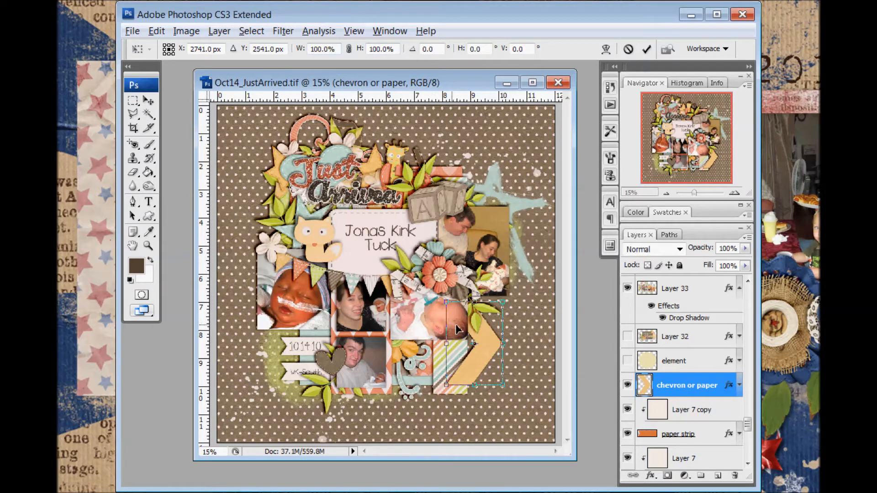
{"action": "left_click", "coordinate": [325, 49]}
{"action": "type", "text": "-"}
{"action": "key", "text": "Return"}
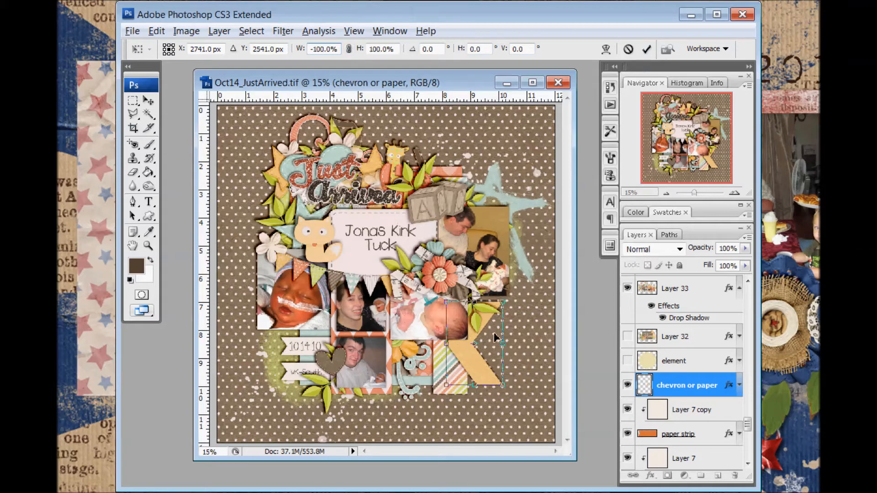
{"action": "left_click", "coordinate": [647, 49]}
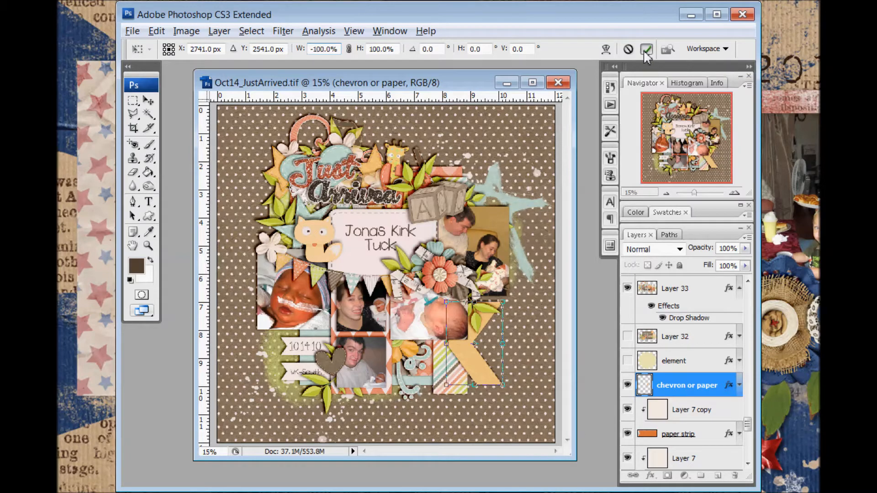
Step: Try scaling the chevron to 91.8% with linked proportions and flipping it with a width of -91.8%
{"action": "left_click", "coordinate": [505, 310]}
{"action": "left_click_drag", "start_coordinate": [505, 310], "coordinate": [504, 314]}
{"action": "left_click", "coordinate": [349, 49]}
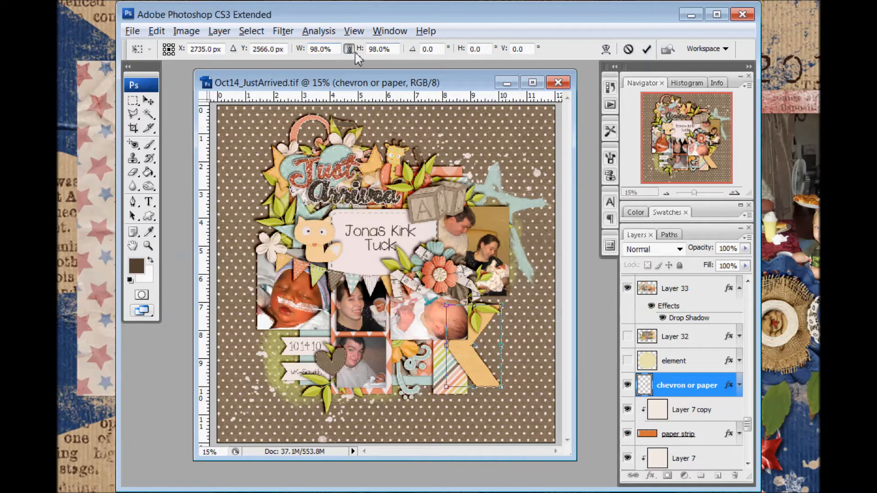
{"action": "mouse_move", "coordinate": [497, 321]}
{"action": "left_mouse_down"}
{"action": "mouse_move", "coordinate": [484, 337]}
{"action": "mouse_move", "coordinate": [521, 308]}
{"action": "mouse_move", "coordinate": [500, 326]}
{"action": "mouse_move", "coordinate": [511, 316]}
{"action": "left_mouse_up"}
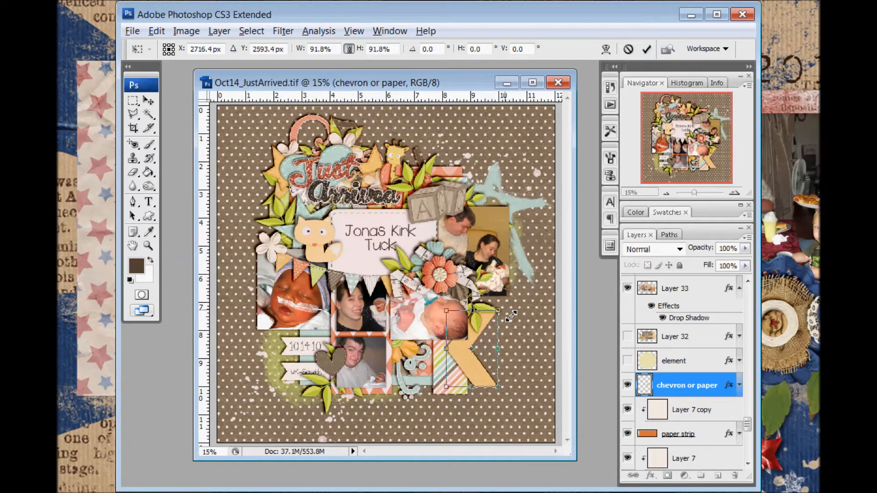
{"action": "left_click", "coordinate": [349, 49]}
{"action": "left_click", "coordinate": [349, 49]}
{"action": "left_click", "coordinate": [313, 52]}
{"action": "type", "text": "-"}
{"action": "key", "text": "Return"}
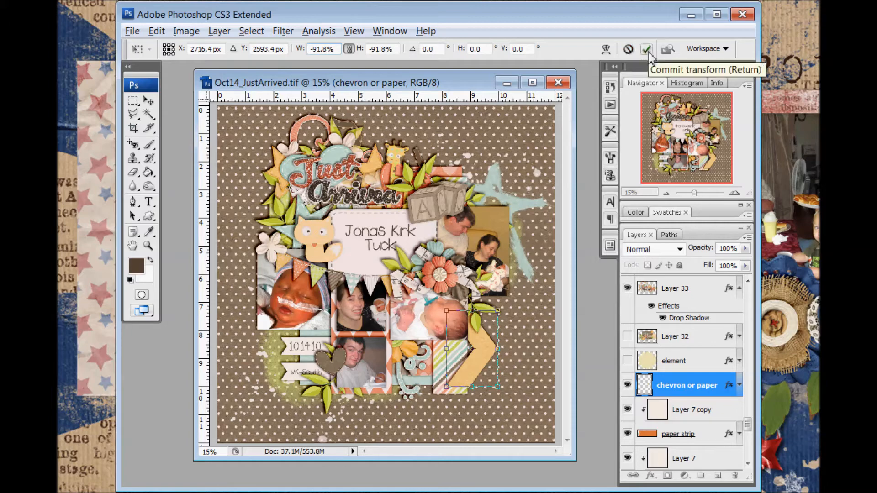
{"action": "left_click", "coordinate": [629, 49]}
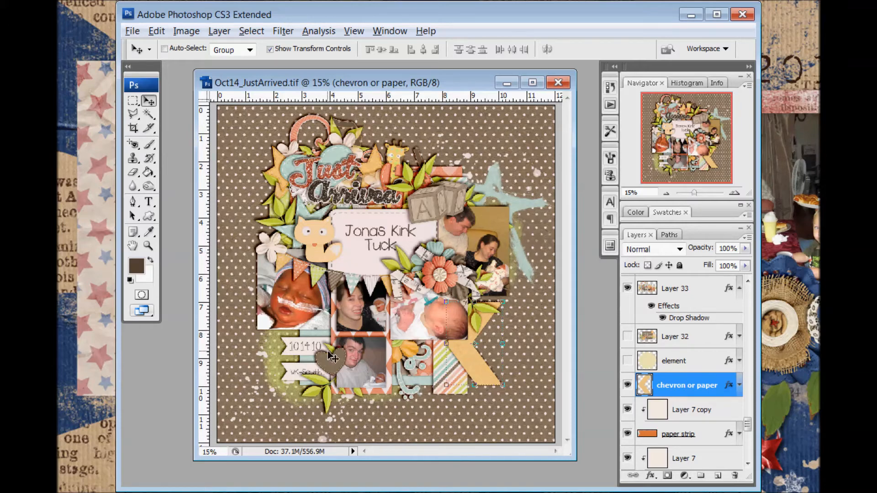
Step: Try moving the leaf cluster below the heart outward and flipping it with a height of -100%, undoing the move
{"action": "left_click", "coordinate": [325, 387], "text": "ctrl"}
{"action": "left_click_drag", "start_coordinate": [350, 386], "coordinate": [277, 380]}
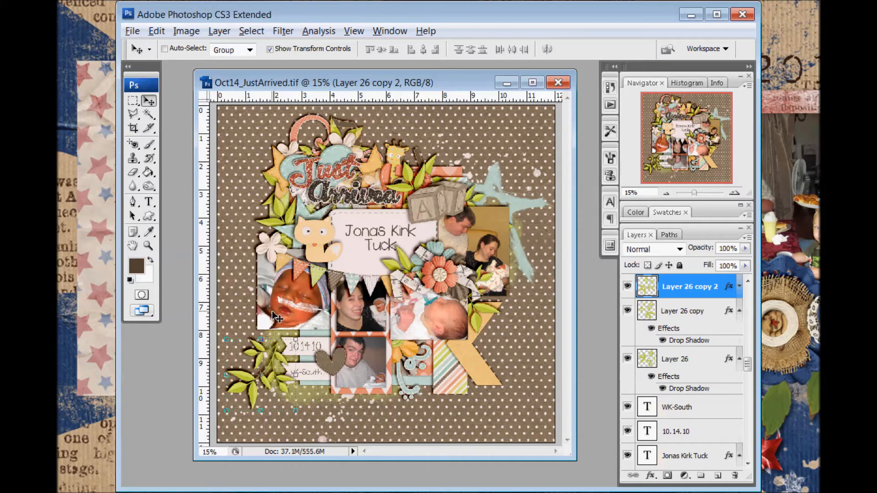
{"action": "key", "text": "ctrl+t"}
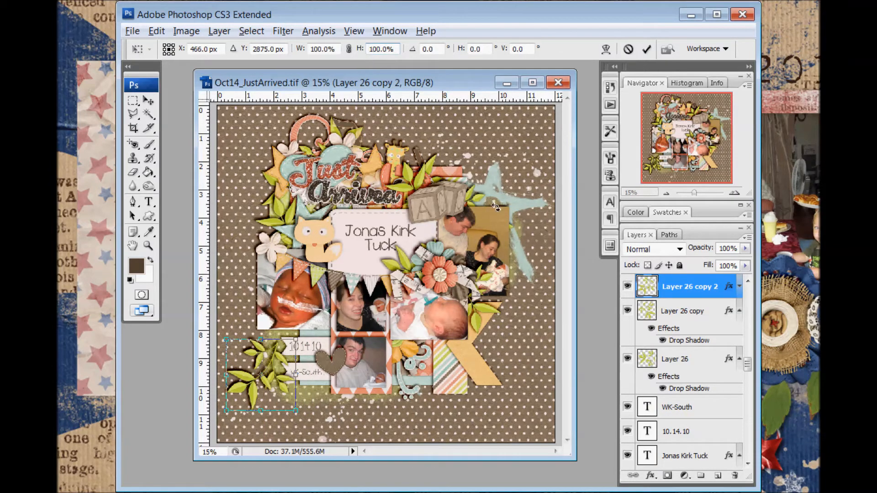
{"action": "type", "text": "-"}
{"action": "key", "text": "Return"}
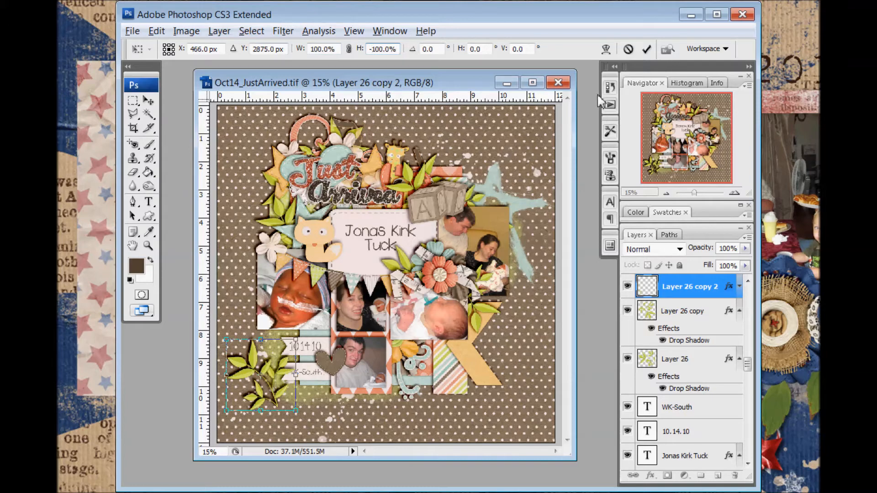
{"action": "left_click", "coordinate": [628, 49]}
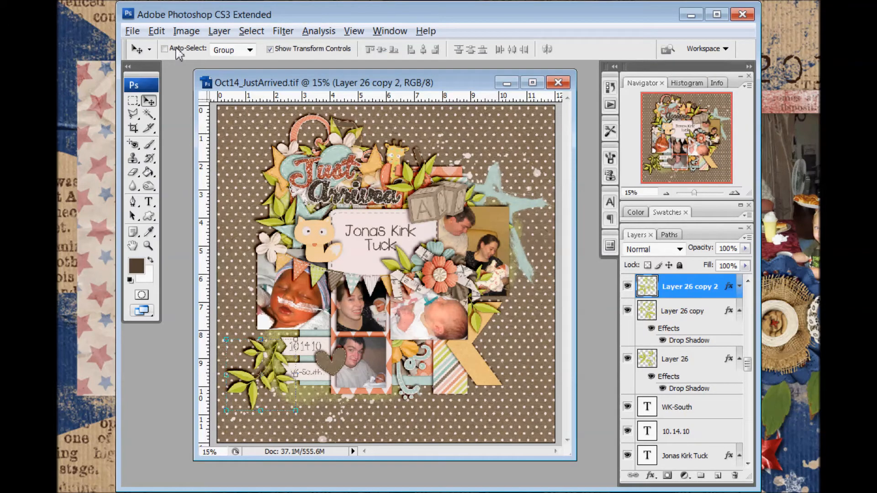
{"action": "left_click", "coordinate": [156, 30]}
{"action": "left_click", "coordinate": [144, 84]}
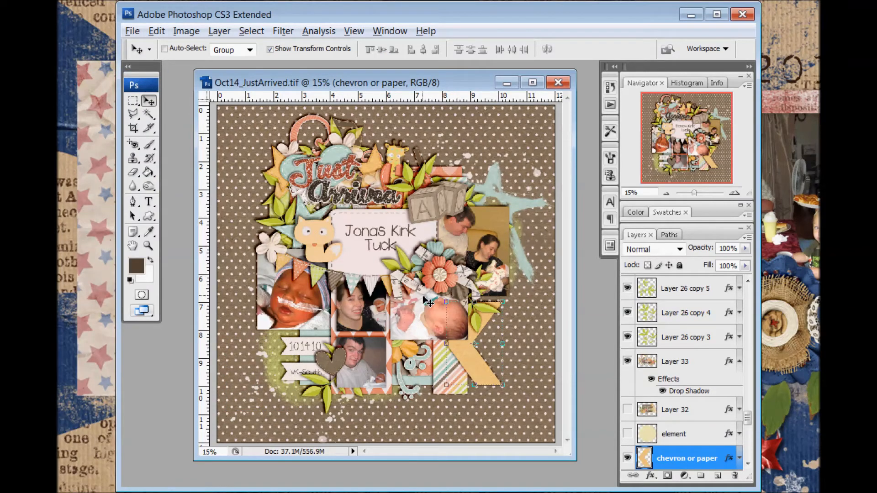
Step: Try rotating the chevron freehand by about 9.9 degrees and with an exact angle of 45 degrees
{"action": "left_click_drag", "start_coordinate": [520, 302], "coordinate": [526, 308]}
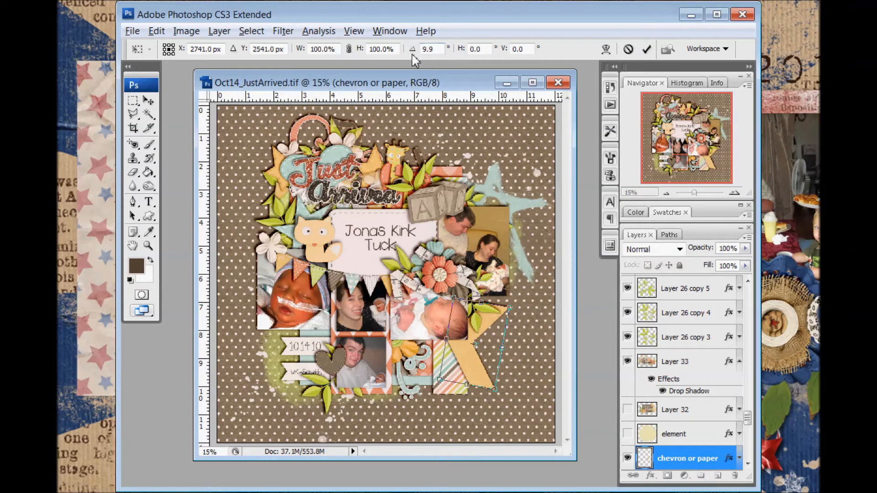
{"action": "left_click", "coordinate": [429, 49]}
{"action": "type", "text": "45"}
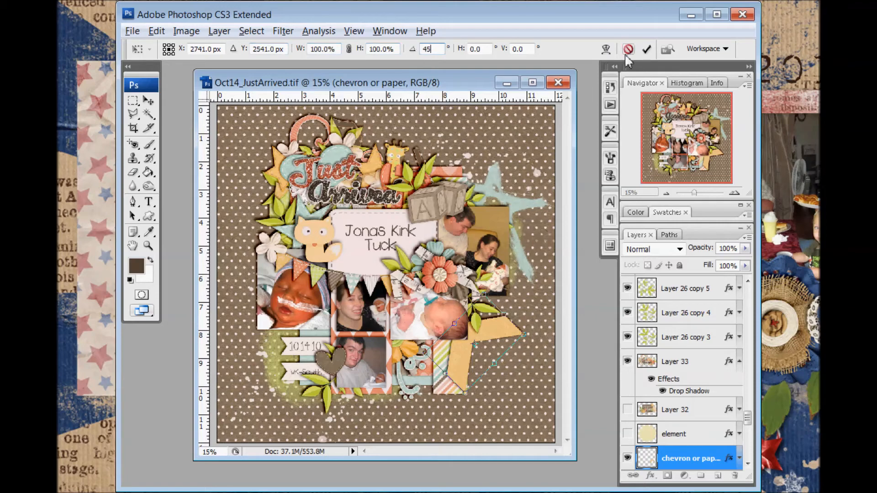
{"action": "left_click", "coordinate": [647, 49]}
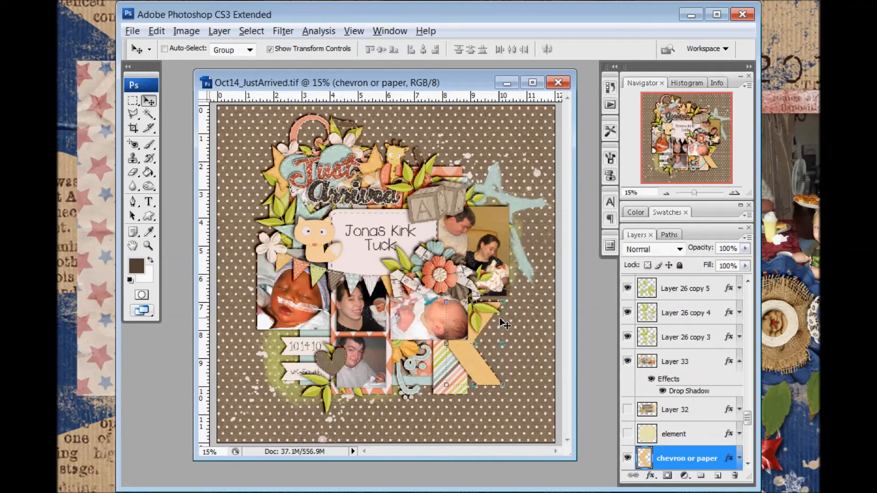
Step: Move the chevron clear of the striped paper and try rotating it by 90, -90 and 180 degrees
{"action": "left_click_drag", "start_coordinate": [500, 323], "coordinate": [521, 349]}
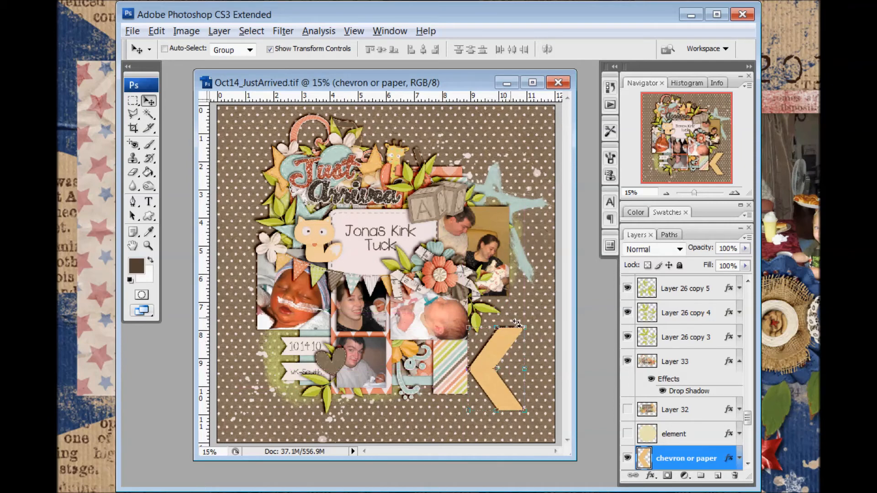
{"action": "key", "text": "ctrl+t"}
{"action": "left_click", "coordinate": [431, 49]}
{"action": "type", "text": "90.0"}
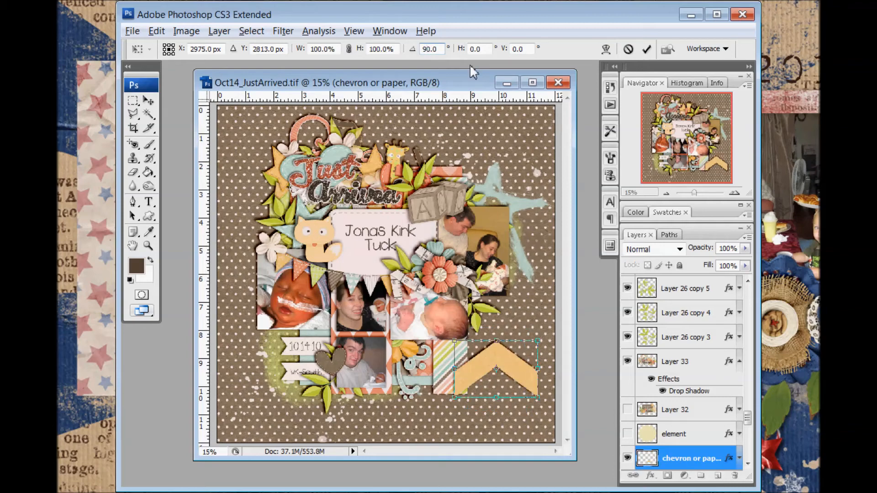
{"action": "key", "text": "Home"}
{"action": "type", "text": "-"}
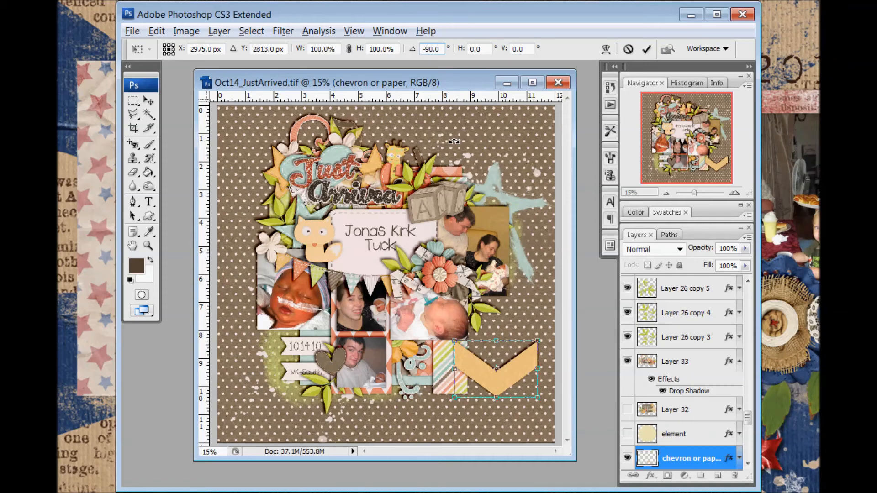
{"action": "left_click", "coordinate": [430, 50]}
{"action": "type", "text": "180"}
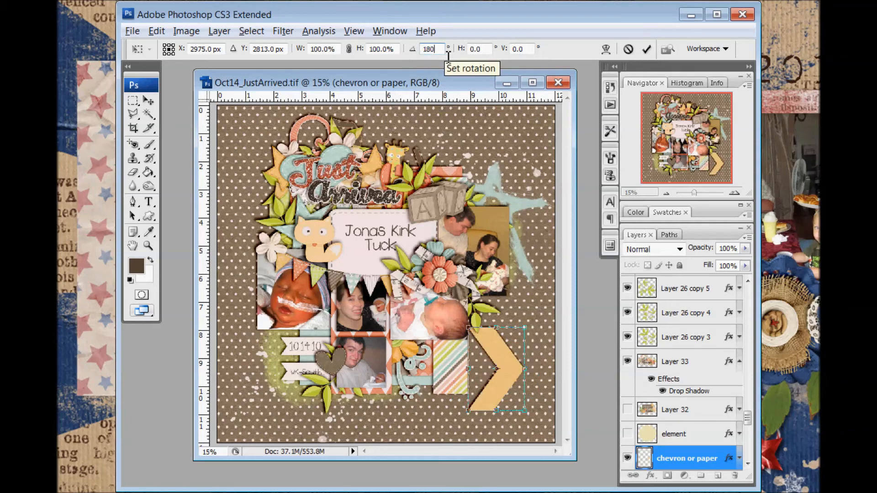
{"action": "left_click", "coordinate": [628, 50]}
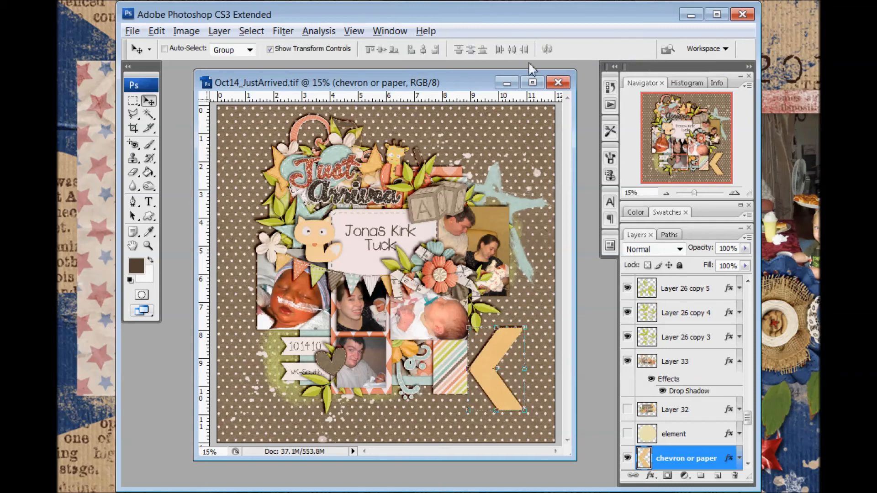
Step: Try a fresh transform of the chevron with a rotation of 180 degrees
{"action": "key", "text": "ctrl+t"}
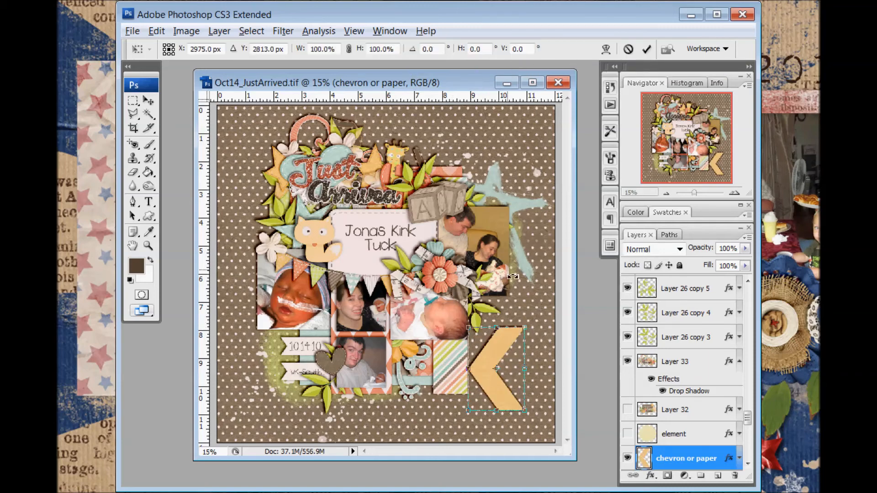
{"action": "double_click", "coordinate": [429, 49]}
{"action": "type", "text": "180"}
{"action": "key", "text": "Return"}
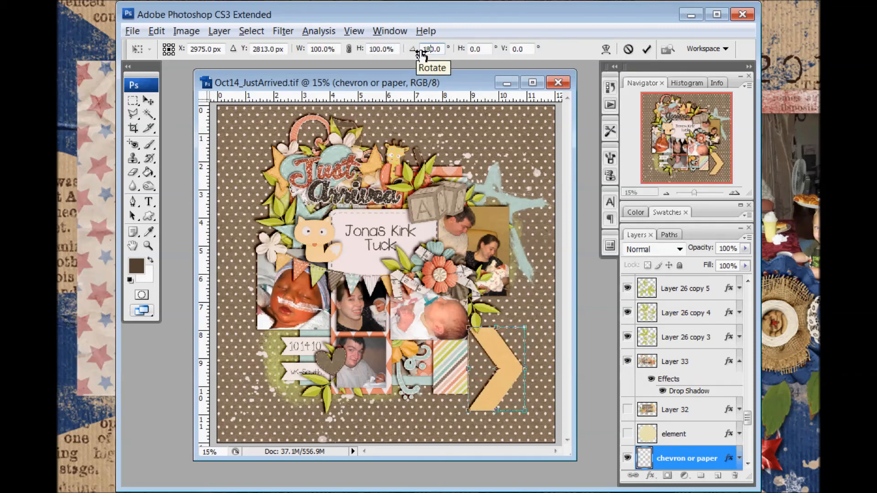
{"action": "left_click", "coordinate": [628, 49]}
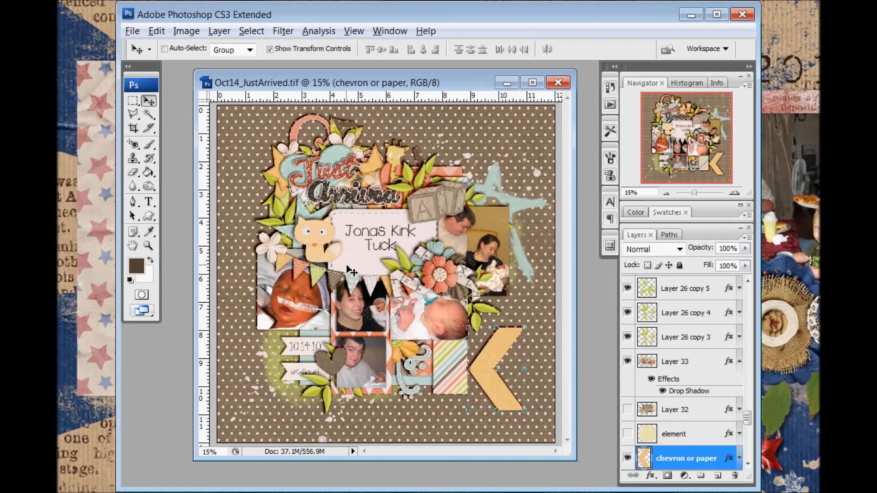
Step: Move the chevron back so it tucks behind the baby photo and overlaps the striped paper
{"action": "left_click_drag", "start_coordinate": [504, 350], "coordinate": [469, 328]}
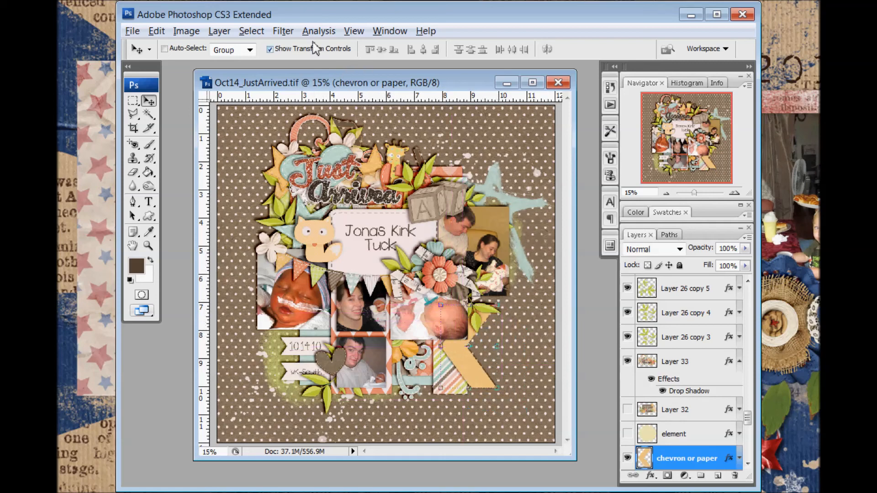